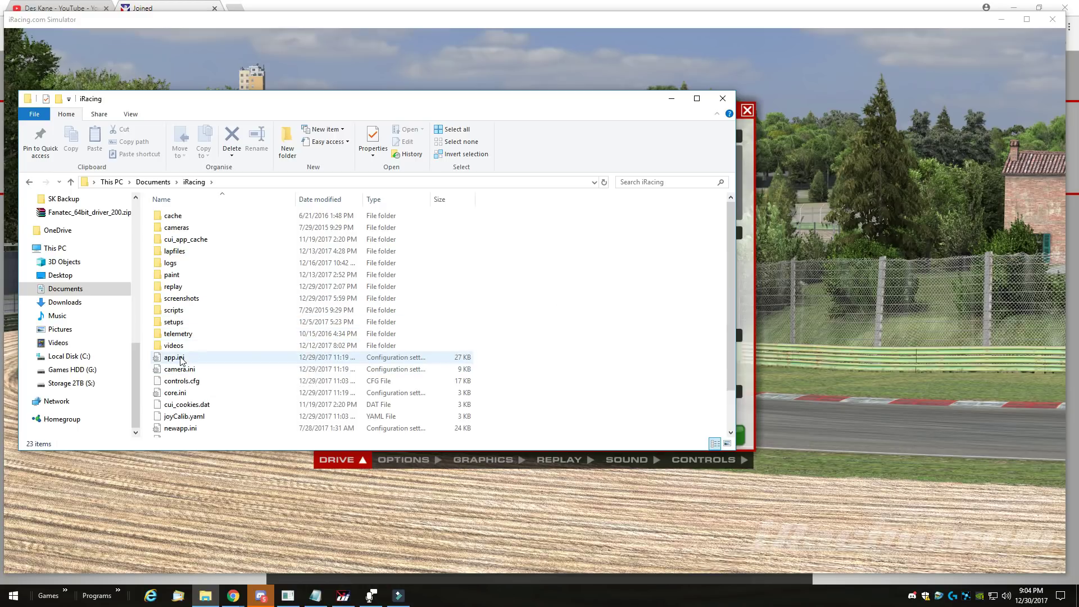
Step: Open app.ini from the iRacing documents folder as text and highlight the displayLinearInNm=1 entry under Force Feedback
{"action": "right_click", "coordinate": [181, 360]}
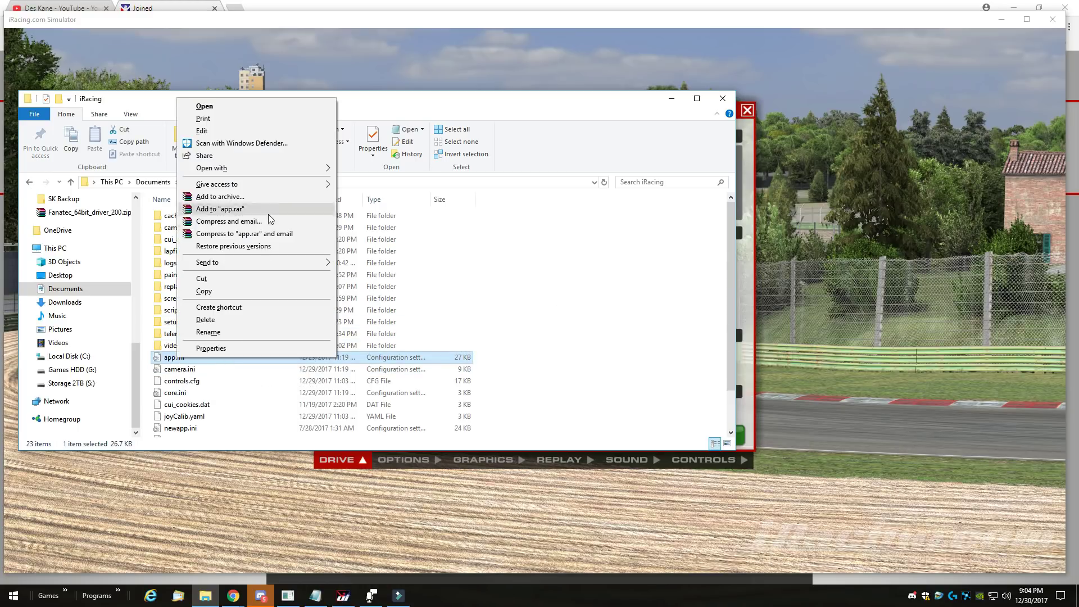
{"action": "mouse_move", "coordinate": [264, 172]}
{"action": "left_click", "coordinate": [366, 169]}
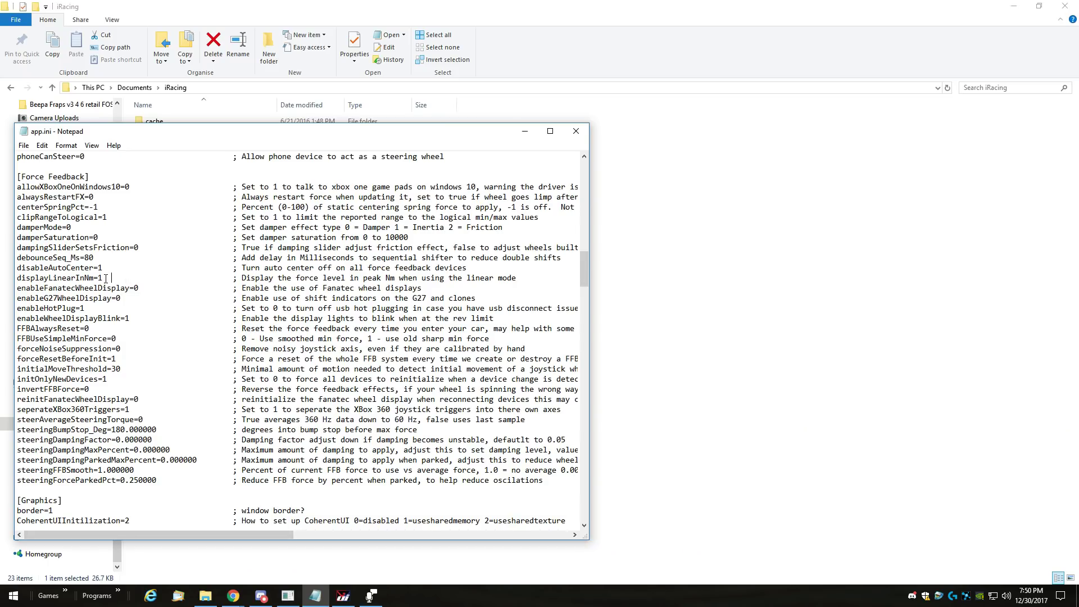
{"action": "left_click_drag", "start_coordinate": [107, 277], "coordinate": [21, 277]}
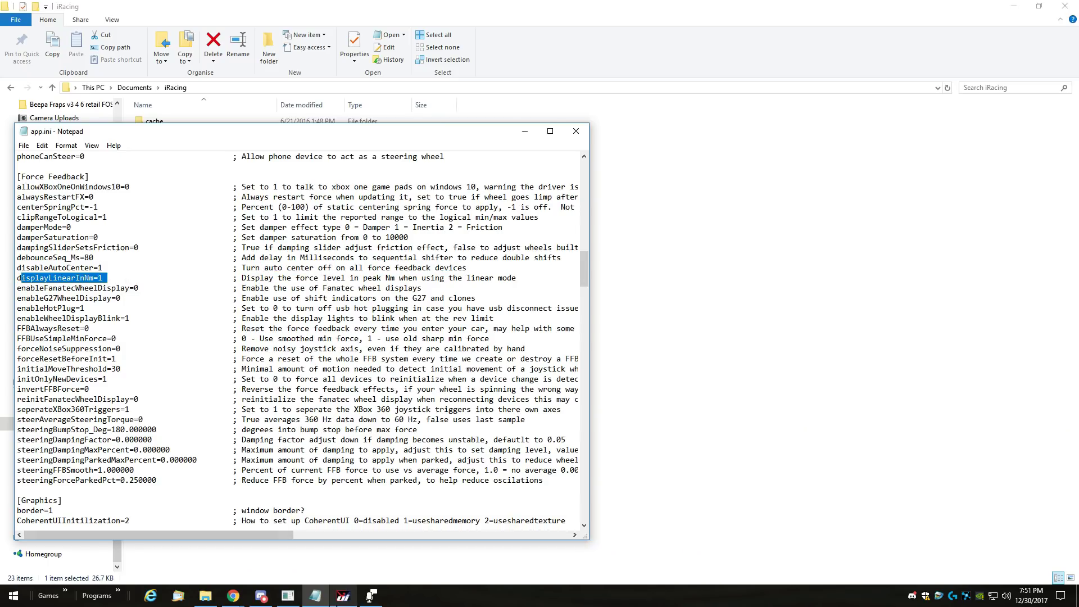
Step: Switch to the iRacing simulator and enable linear mode in its force feedback options
{"action": "left_click", "coordinate": [288, 595]}
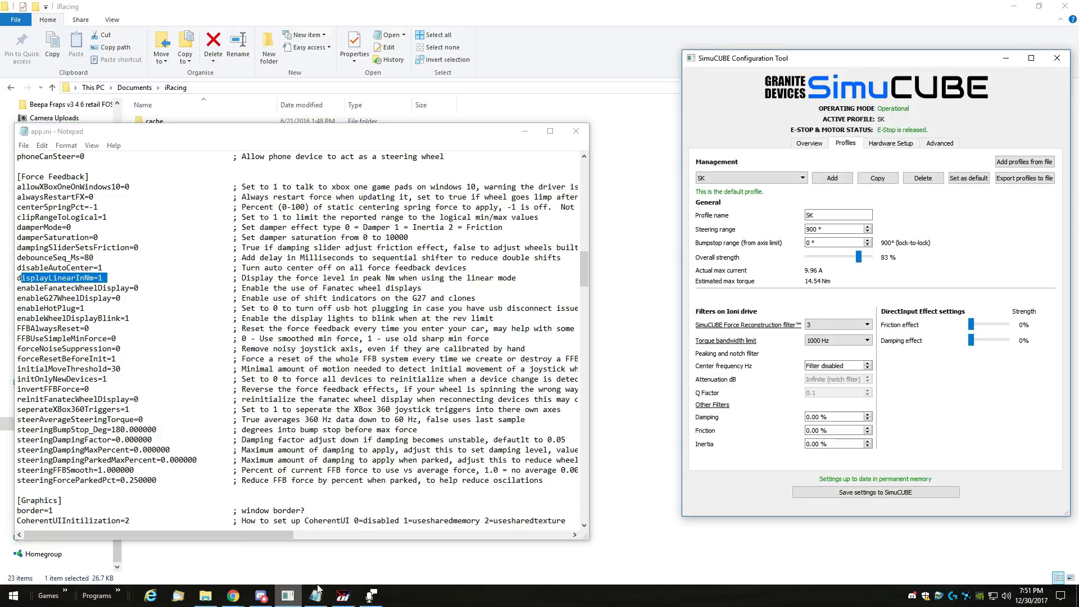
{"action": "left_click", "coordinate": [341, 597]}
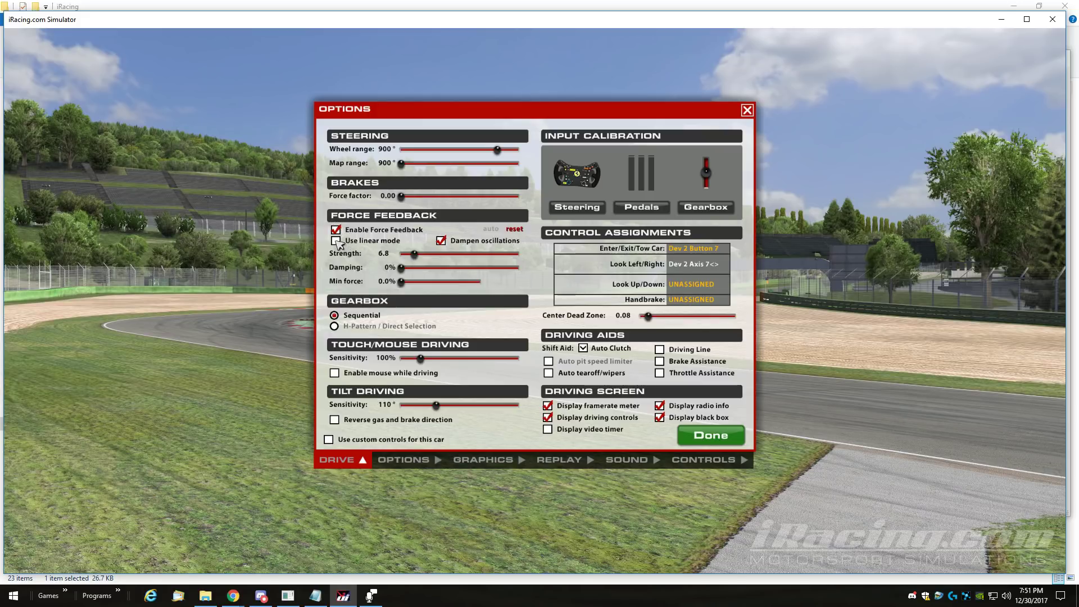
{"action": "left_click", "coordinate": [335, 241]}
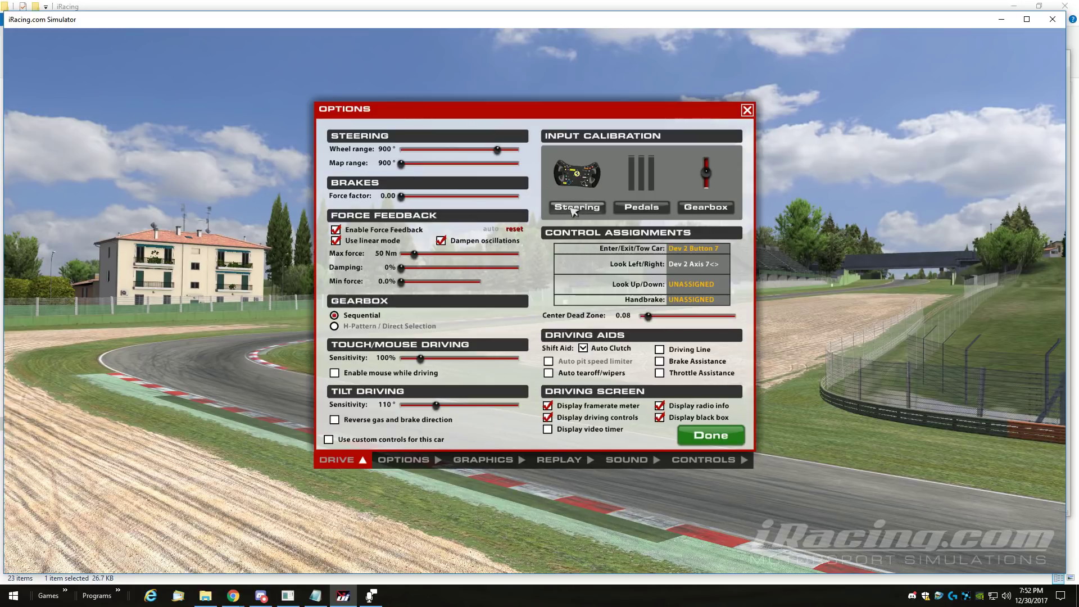
Step: Run the iRacing steering calibration, including the 90° left lock measurement, and complete the wizard
{"action": "left_click", "coordinate": [578, 209]}
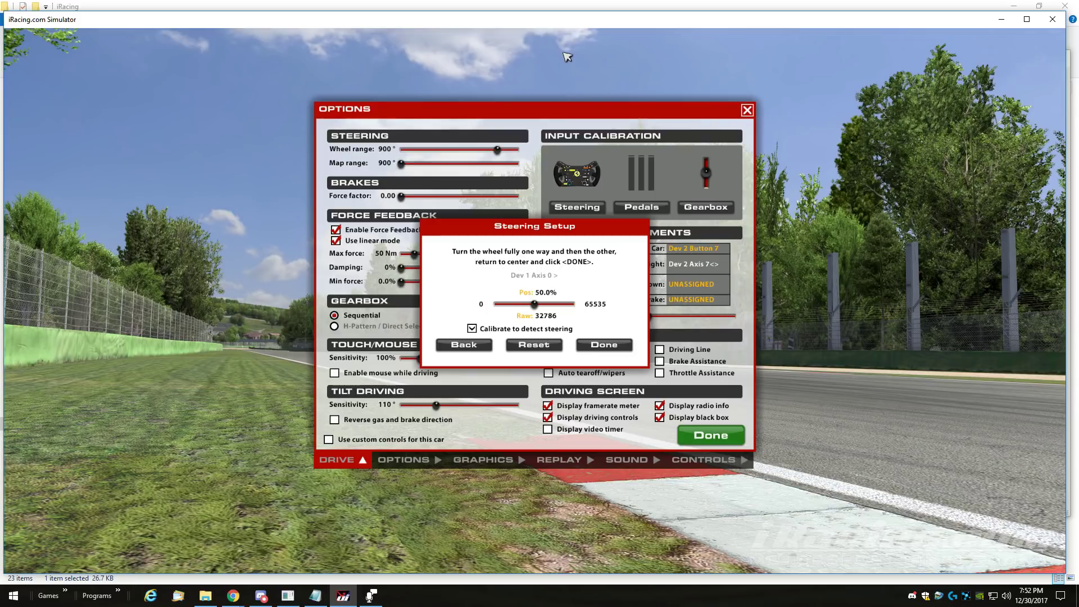
{"action": "left_click", "coordinate": [609, 341]}
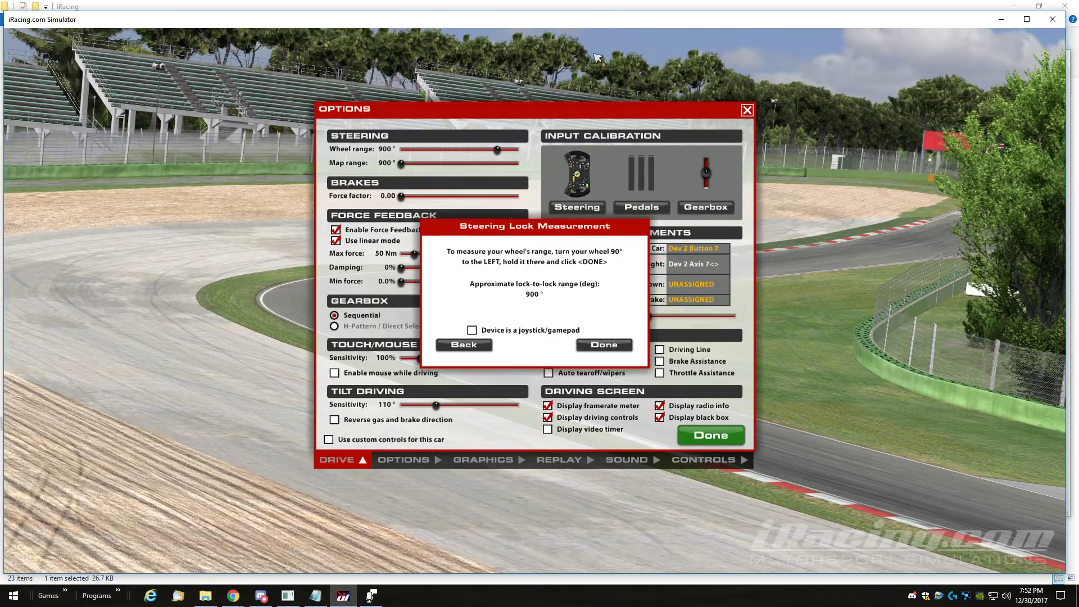
{"action": "left_click", "coordinate": [606, 346]}
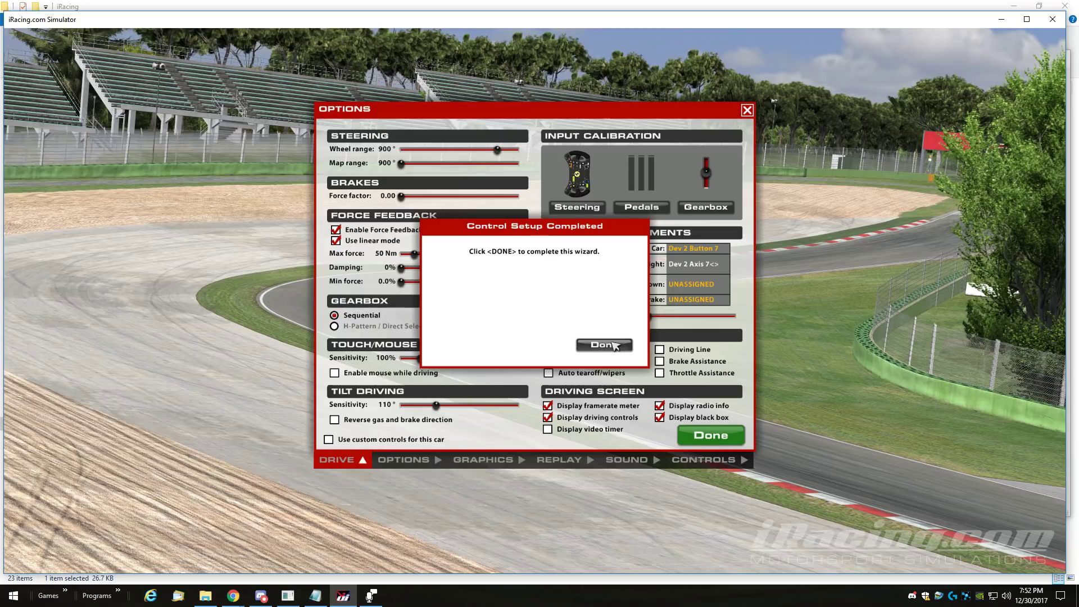
{"action": "left_click", "coordinate": [612, 346]}
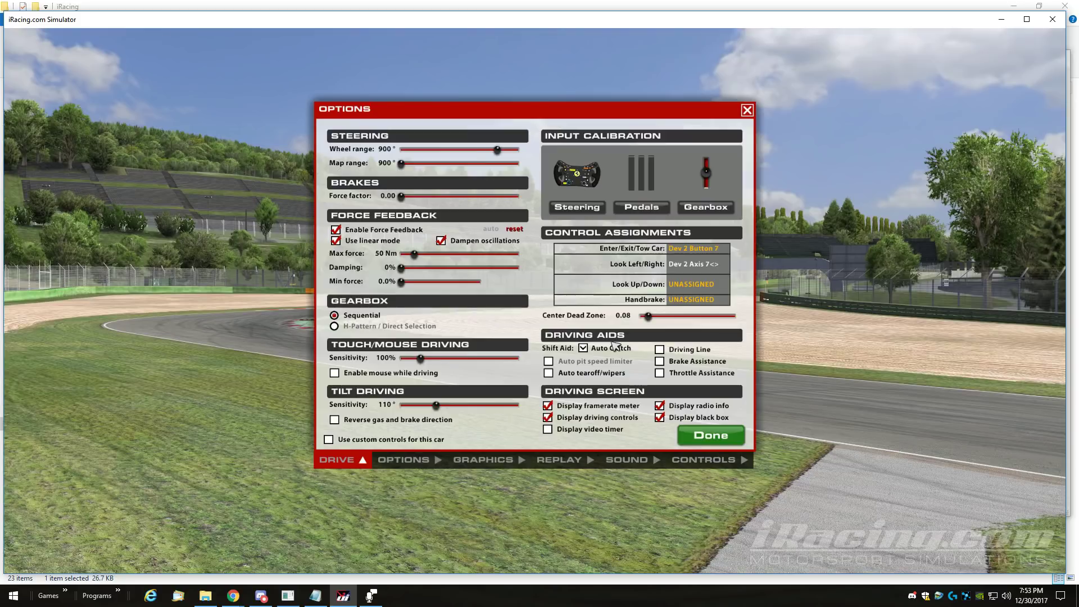
Step: Return to app.ini in Notepad and highlight the steeringBumpStop_Deg entry
{"action": "left_click", "coordinate": [316, 595]}
{"action": "left_click_drag", "start_coordinate": [166, 429], "coordinate": [25, 433]}
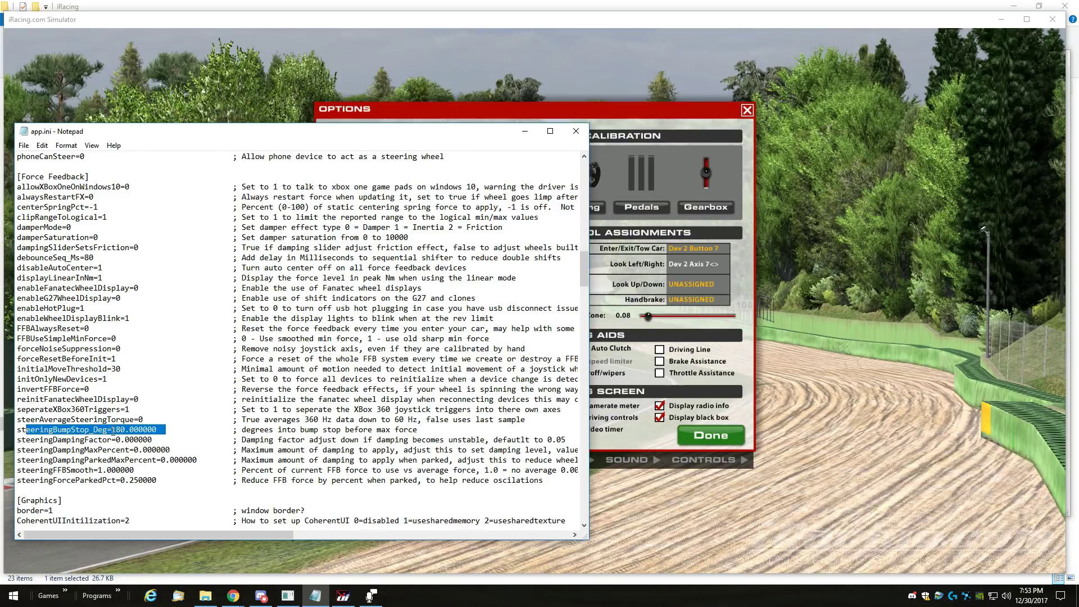
{"action": "left_click_drag", "start_coordinate": [165, 429], "coordinate": [16, 430]}
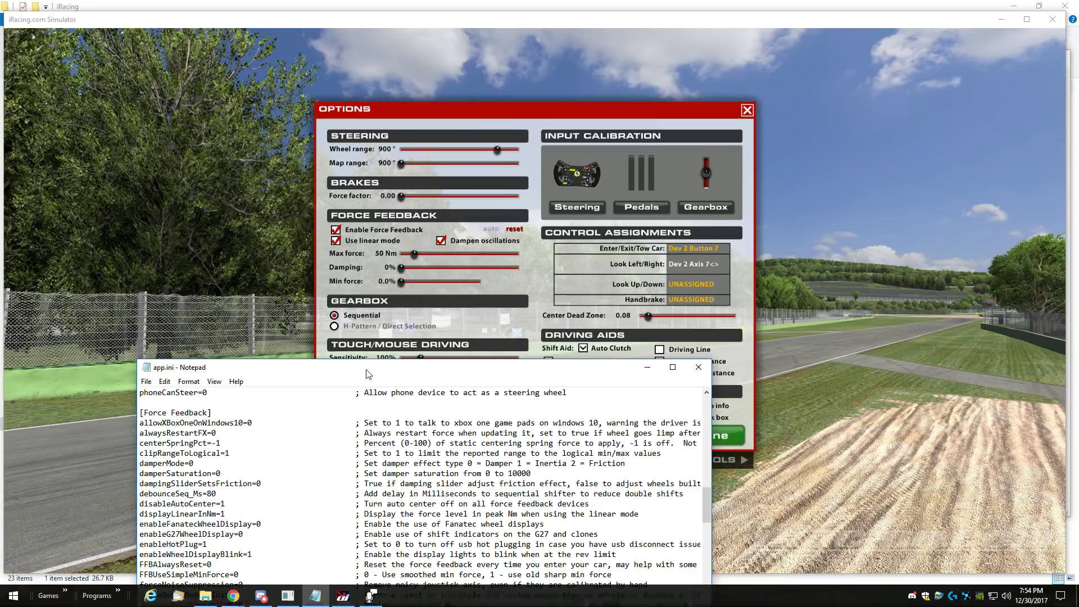
Step: Bring app.ini into full view and examine the steeringDampingFactor, steeringDampingMaxPercent and steeringDampingParkedMaxPercent entries
{"action": "left_click_drag", "start_coordinate": [367, 376], "coordinate": [432, 116]}
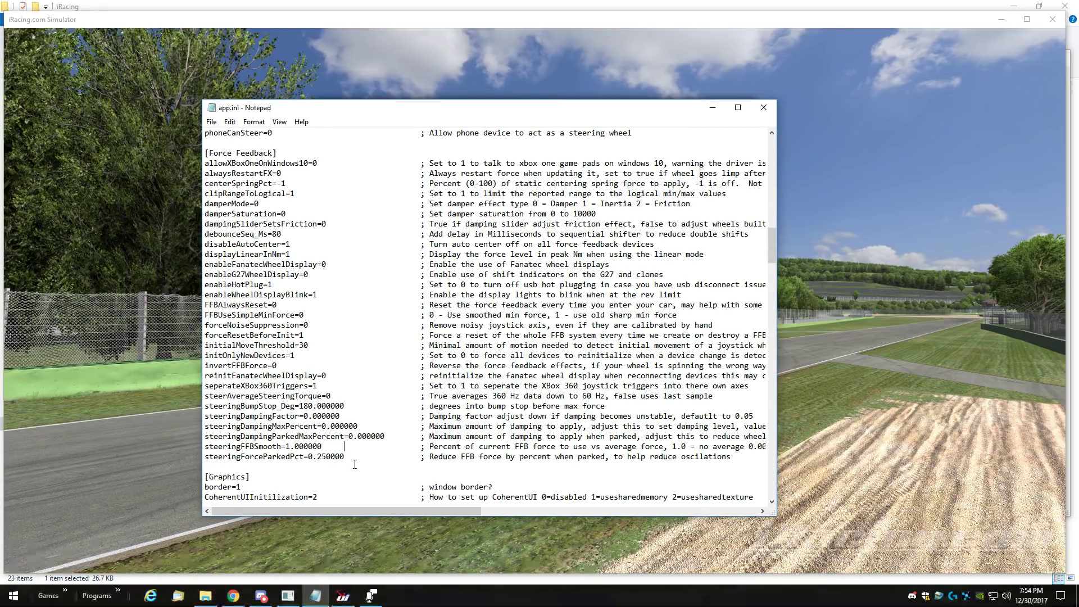
{"action": "left_click_drag", "start_coordinate": [357, 457], "coordinate": [206, 406]}
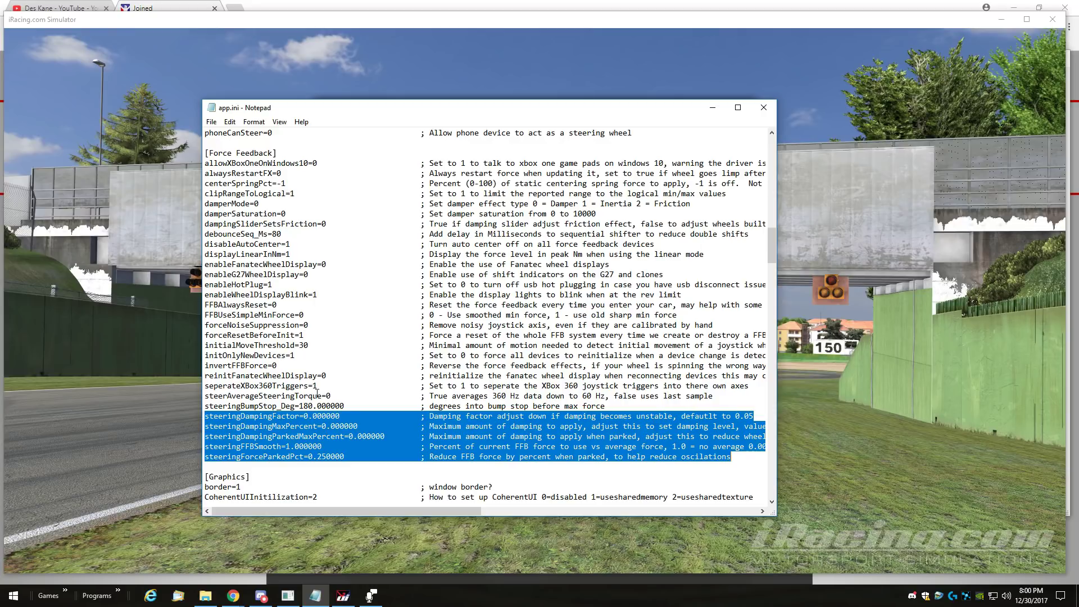
{"action": "left_click", "coordinate": [352, 437]}
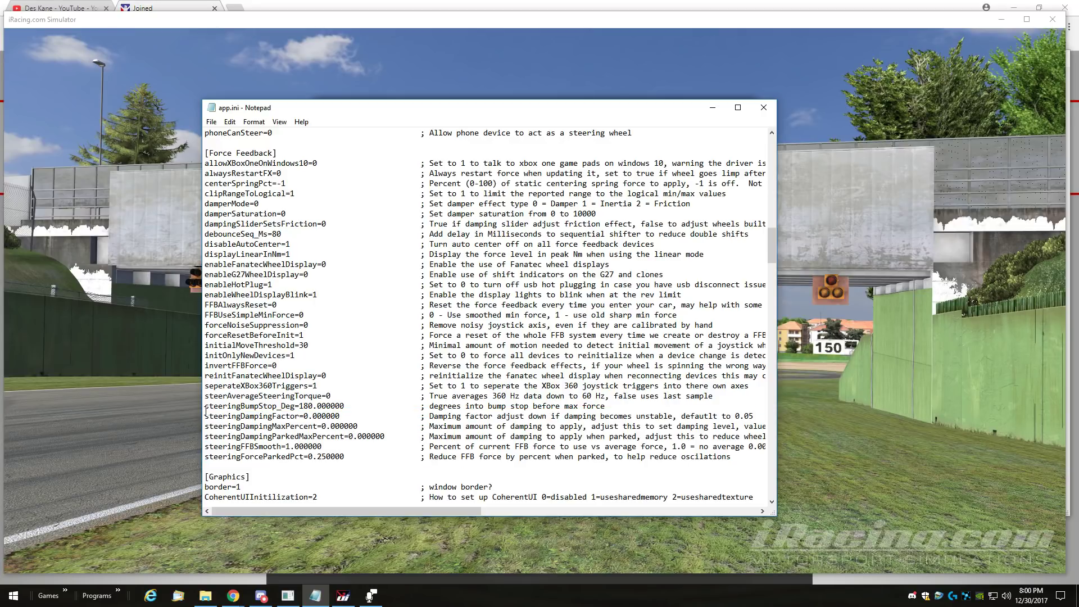
{"action": "left_click_drag", "start_coordinate": [204, 415], "coordinate": [400, 436]}
{"action": "left_click", "coordinate": [404, 436]}
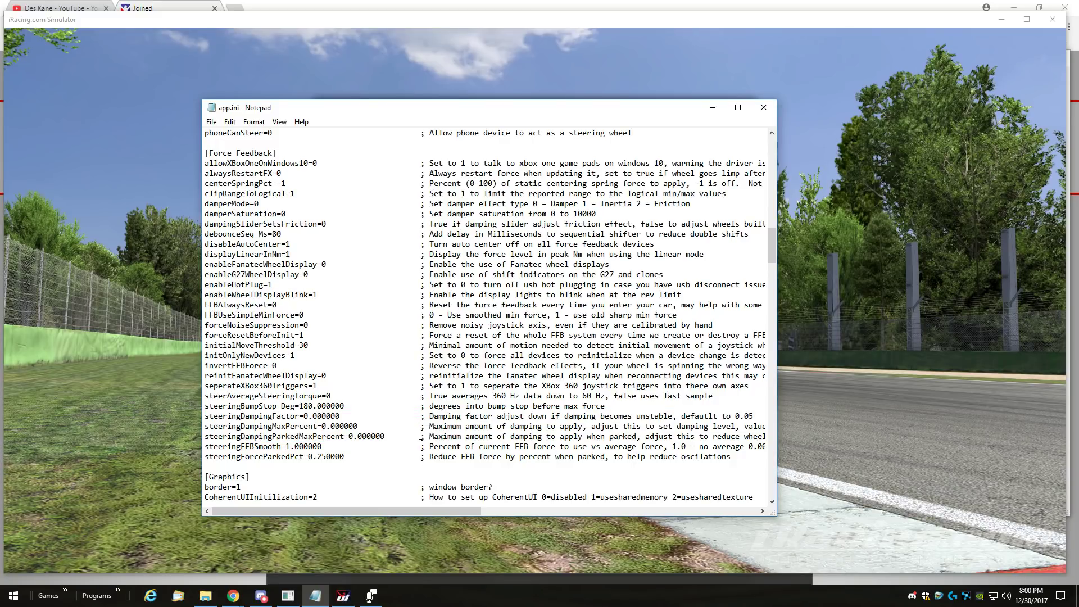
{"action": "left_click_drag", "start_coordinate": [385, 436], "coordinate": [208, 417]}
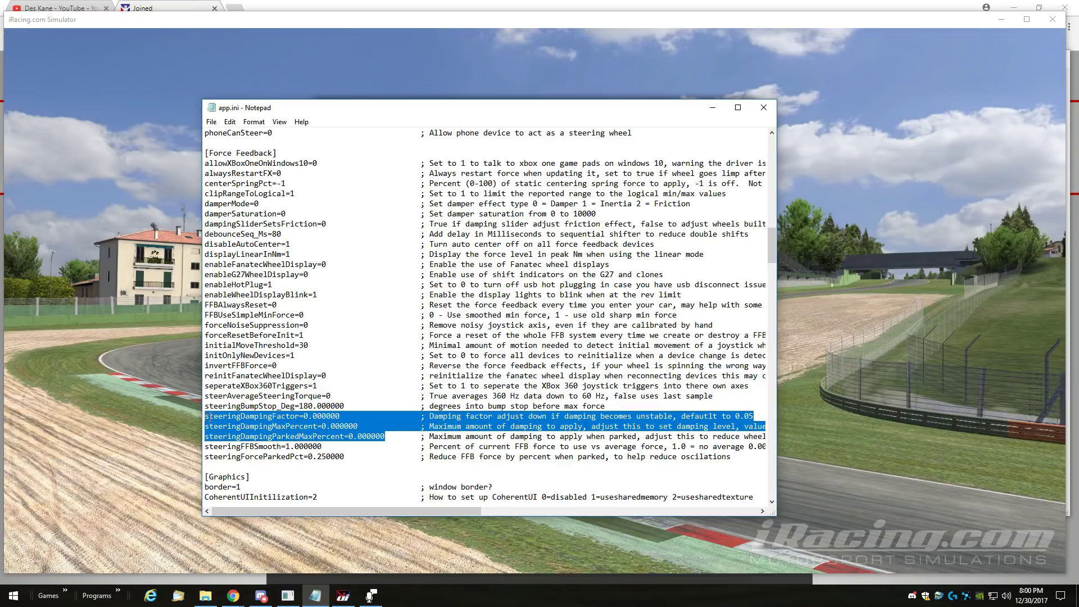
{"action": "left_click", "coordinate": [286, 436]}
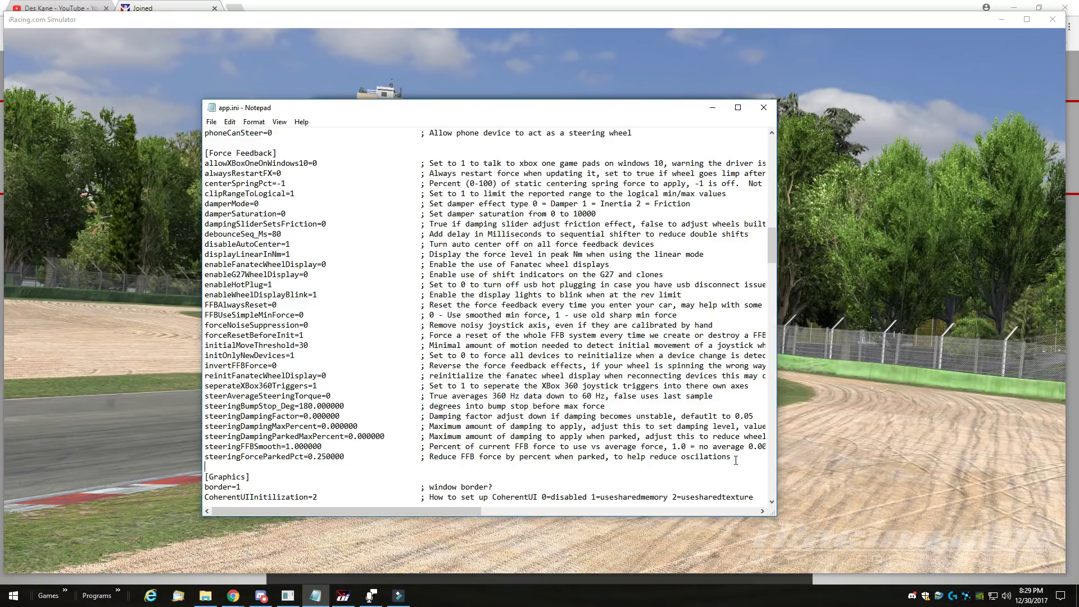
Step: Highlight the steeringForceParkedPct line in app.ini and look over the file saving options without saving
{"action": "key", "text": "shift+Down"}
{"action": "key", "text": "Home"}
{"action": "key", "text": "shift+End"}
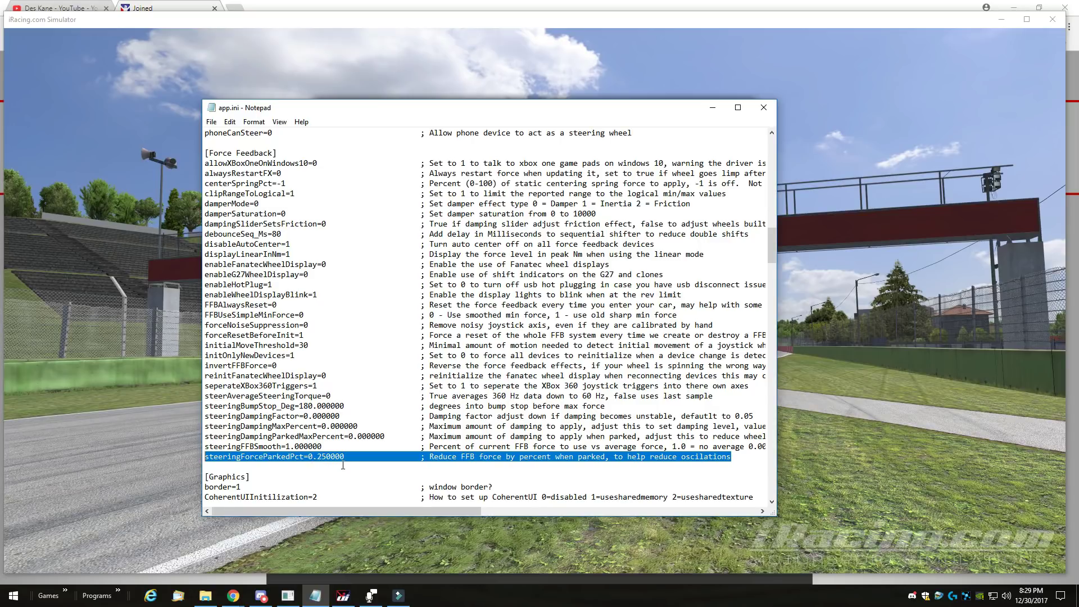
{"action": "left_click", "coordinate": [343, 466]}
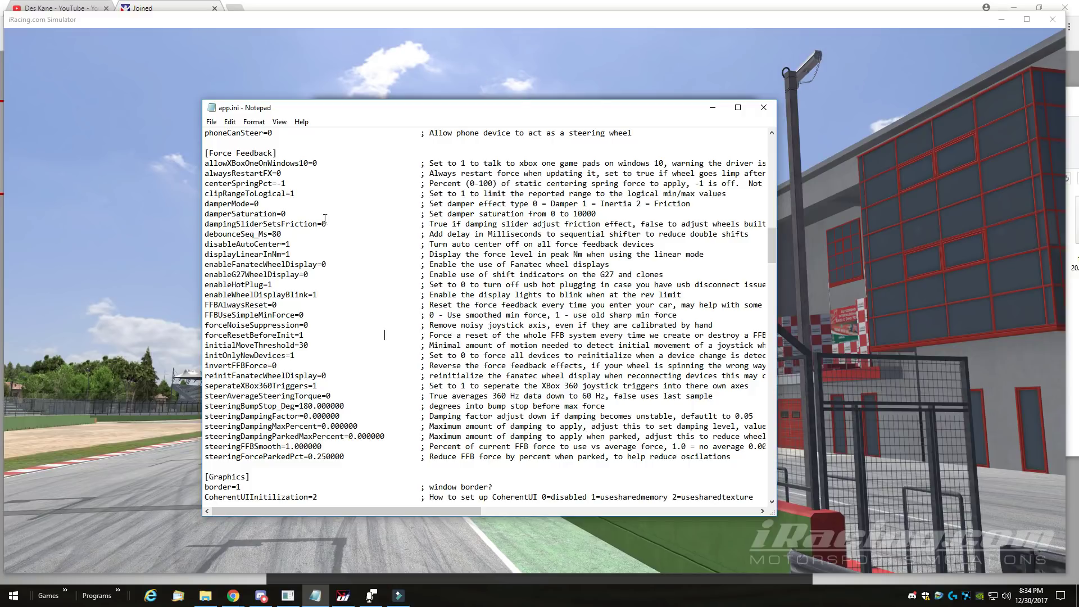
{"action": "left_click", "coordinate": [212, 121]}
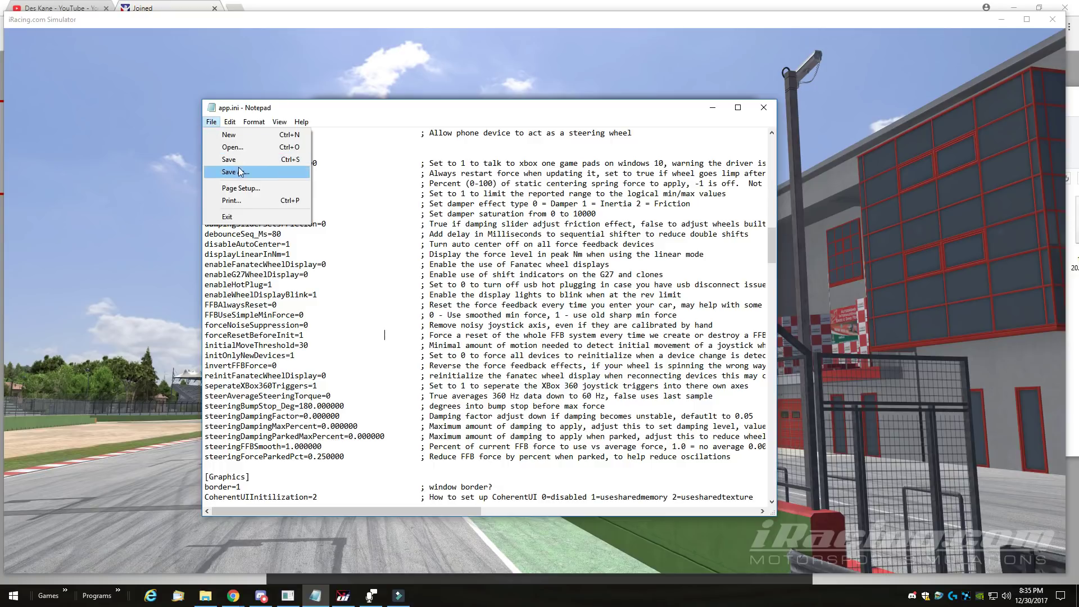
{"action": "left_click", "coordinate": [242, 110]}
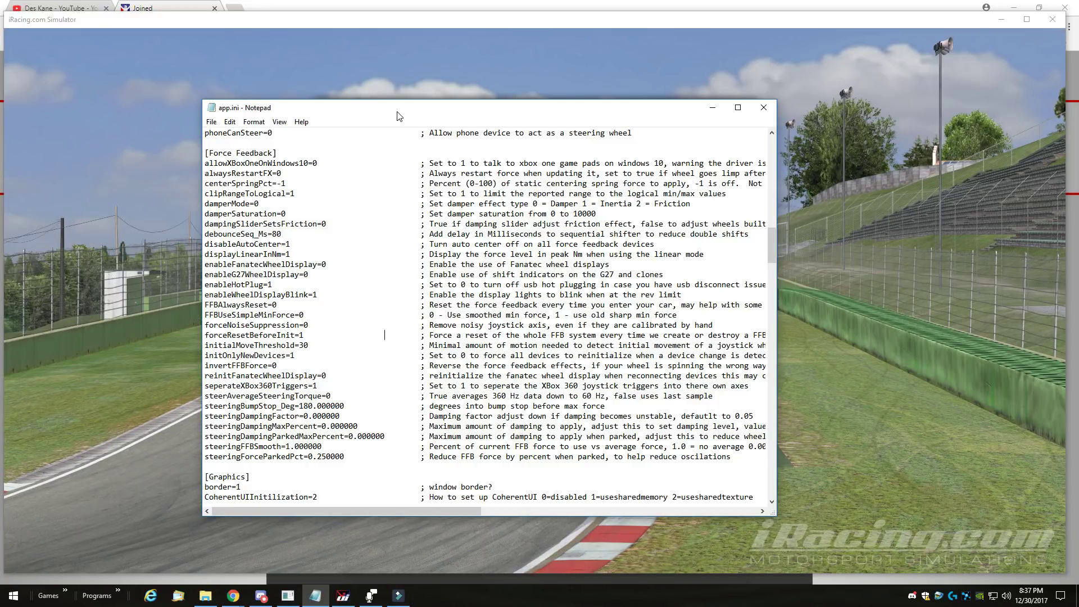
Step: Move app.ini aside and check the bumpstop range and hardware bumpstop settings in the SimuCUBE Configuration Tool
{"action": "left_click_drag", "start_coordinate": [397, 116], "coordinate": [223, 128]}
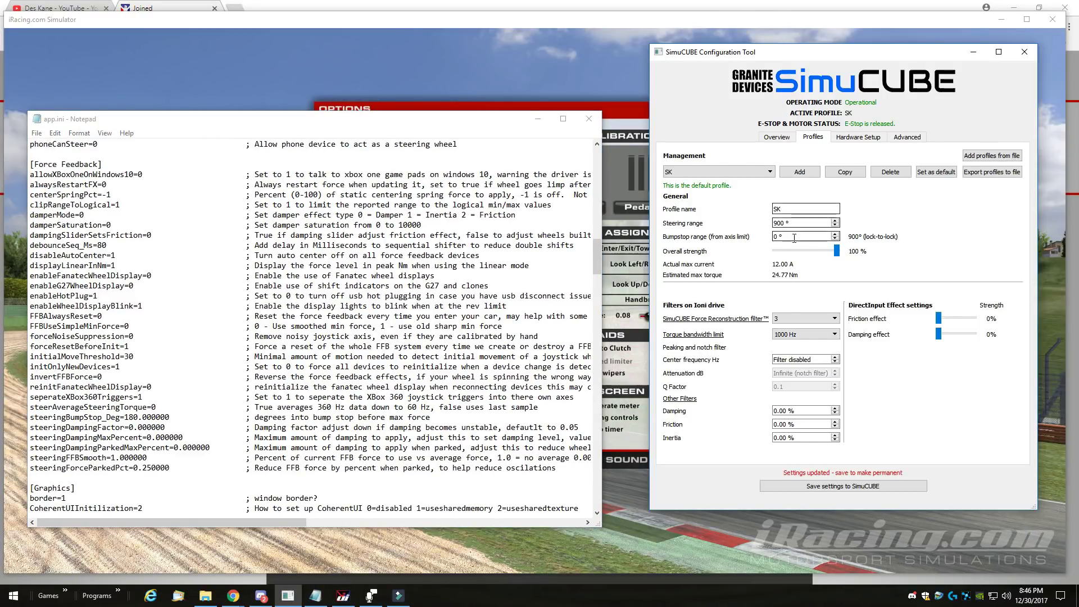
{"action": "key", "text": "Tab"}
{"action": "left_click", "coordinate": [785, 237]}
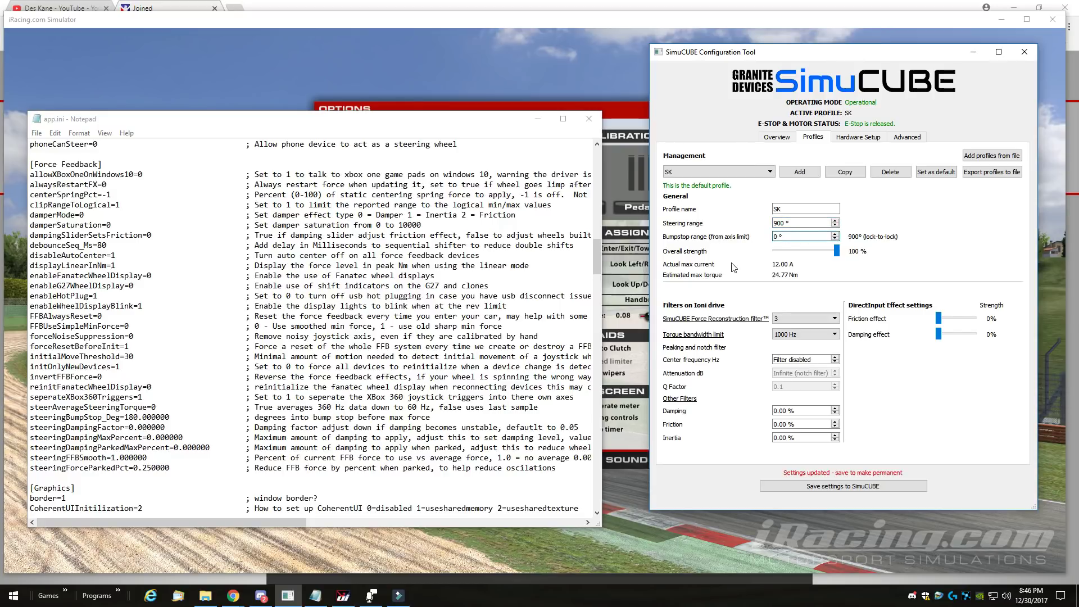
{"action": "left_click", "coordinate": [851, 137]}
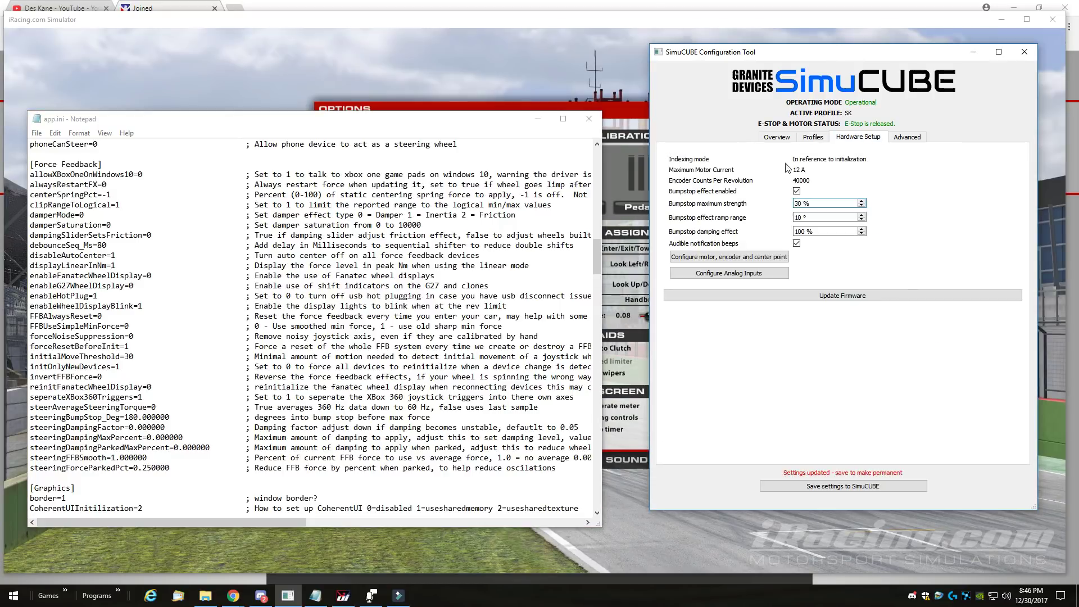
{"action": "left_click", "coordinate": [812, 138]}
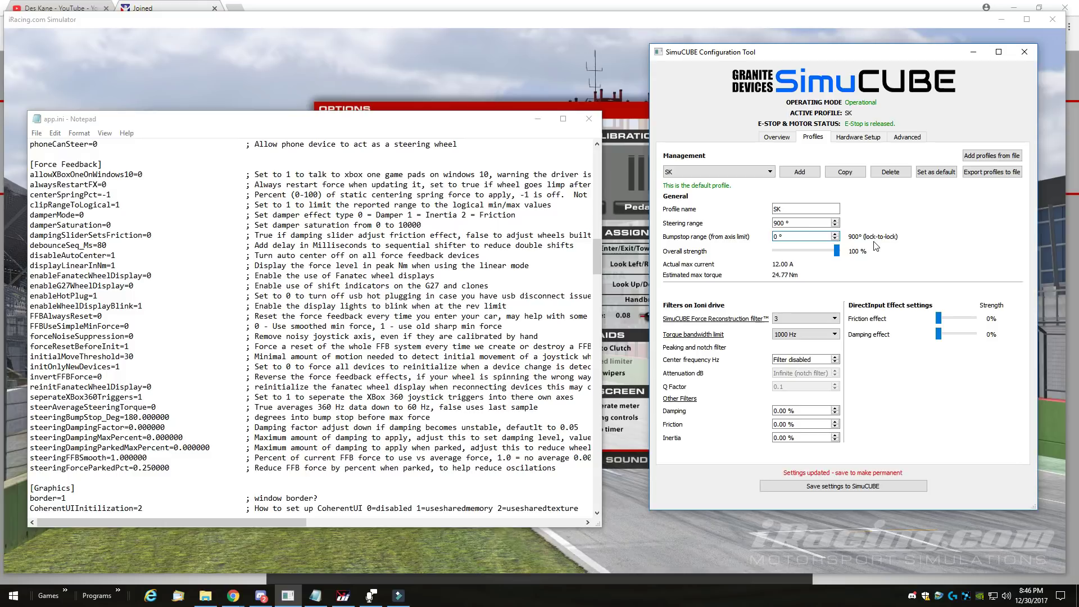
Step: Check the iRacing drive options against the SimuCUBE profile's reconstruction filter, and examine the hardware setup and firmware version details
{"action": "left_click", "coordinate": [624, 247]}
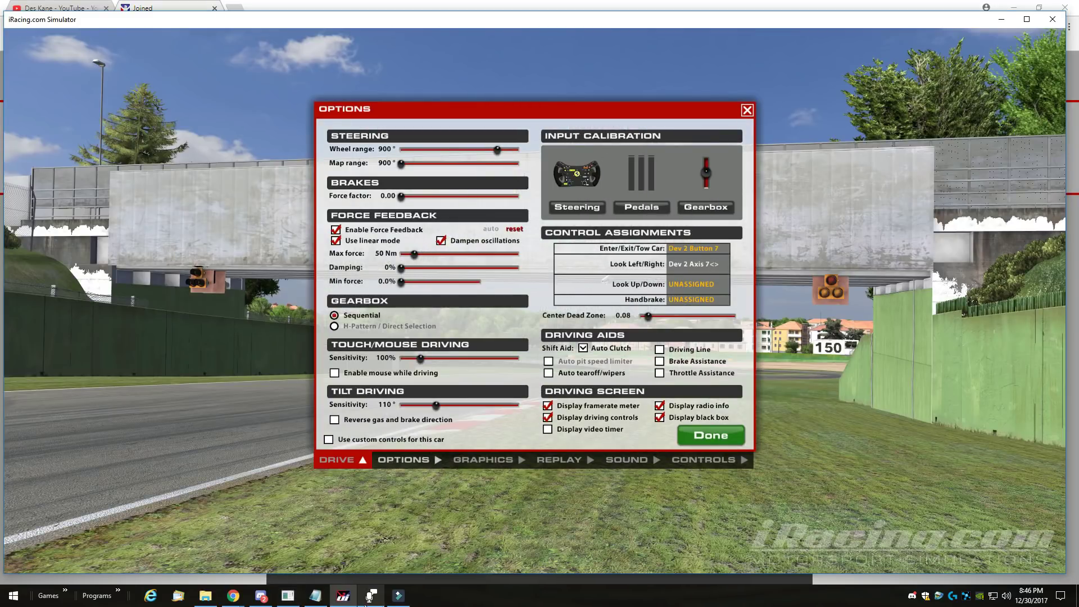
{"action": "left_click", "coordinate": [287, 595]}
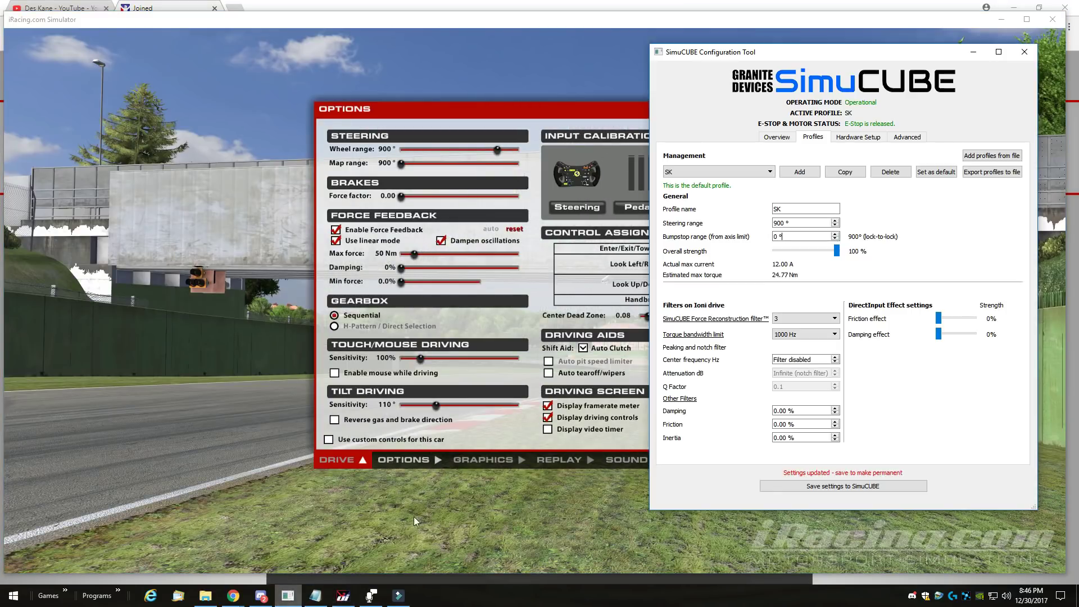
{"action": "left_click", "coordinate": [810, 319]}
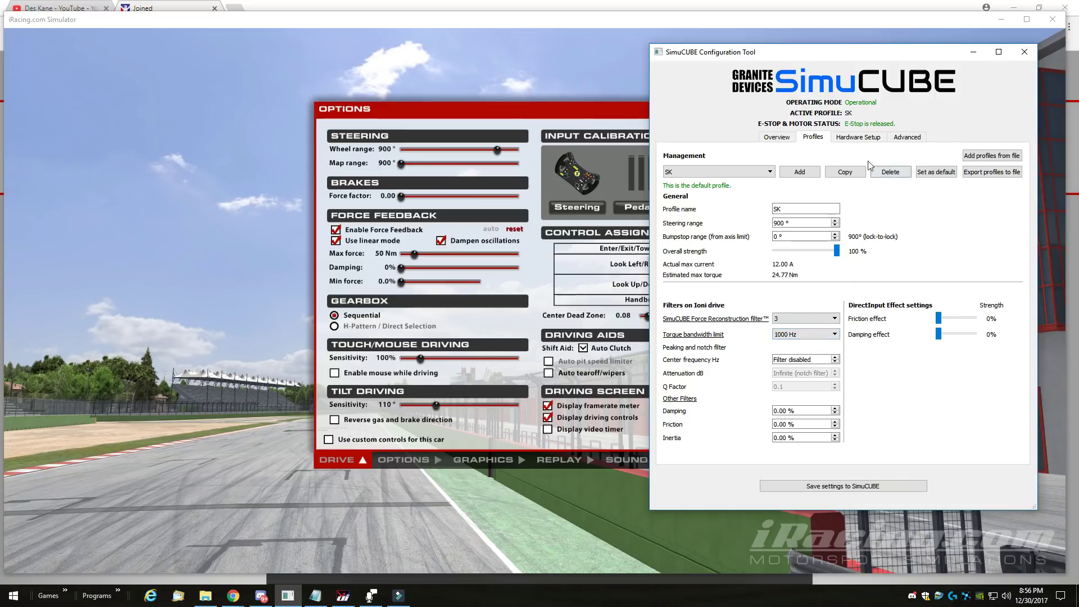
{"action": "left_click", "coordinate": [865, 137]}
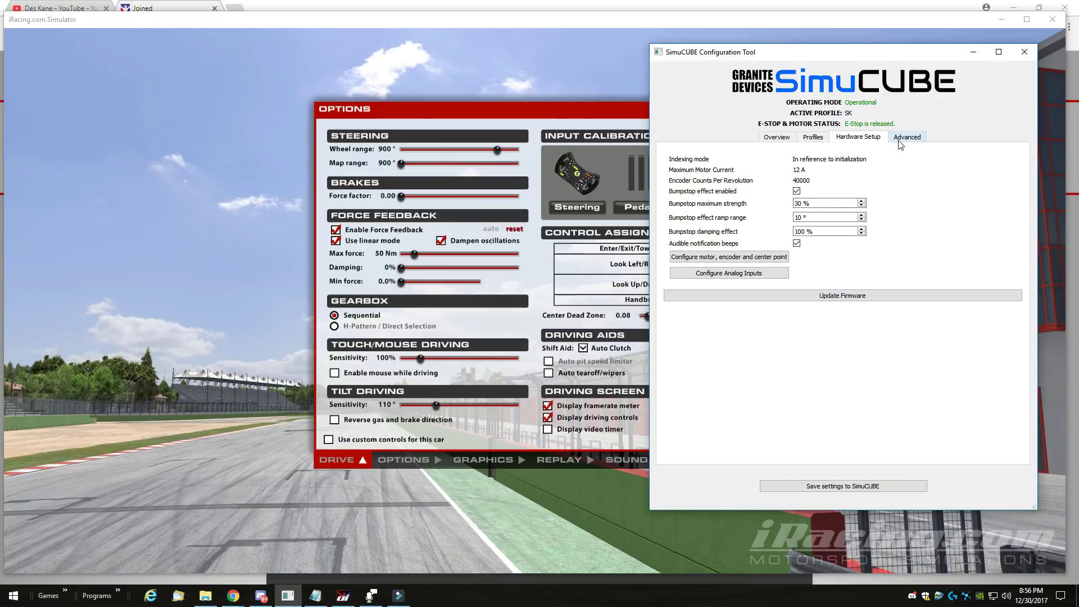
{"action": "left_click", "coordinate": [905, 139]}
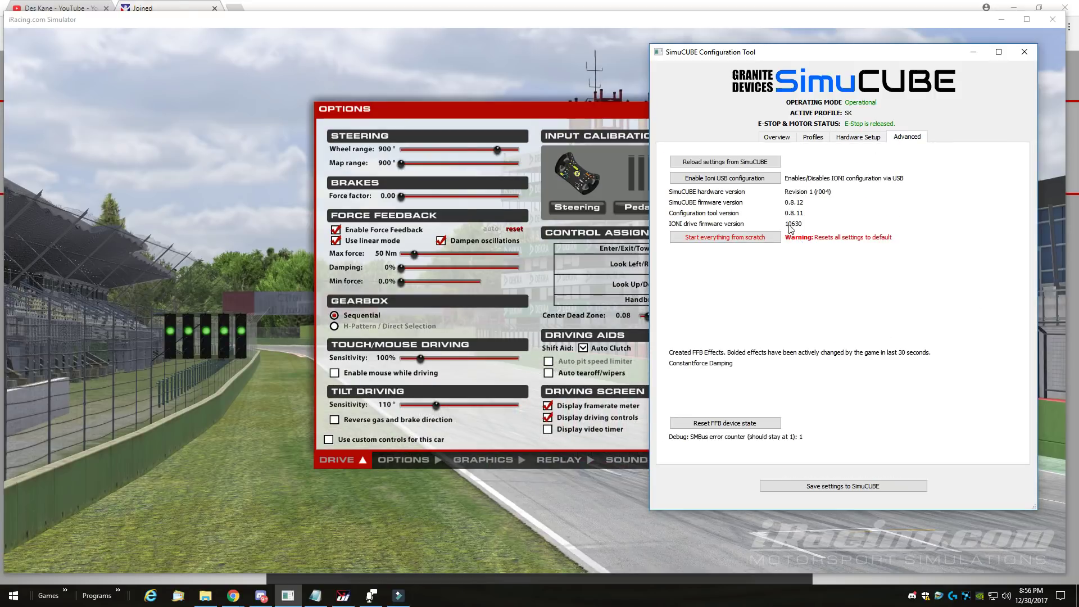
Step: Return to the SimuCUBE profile settings and select 1000 Hz as the torque bandwidth limit
{"action": "left_click", "coordinate": [815, 138]}
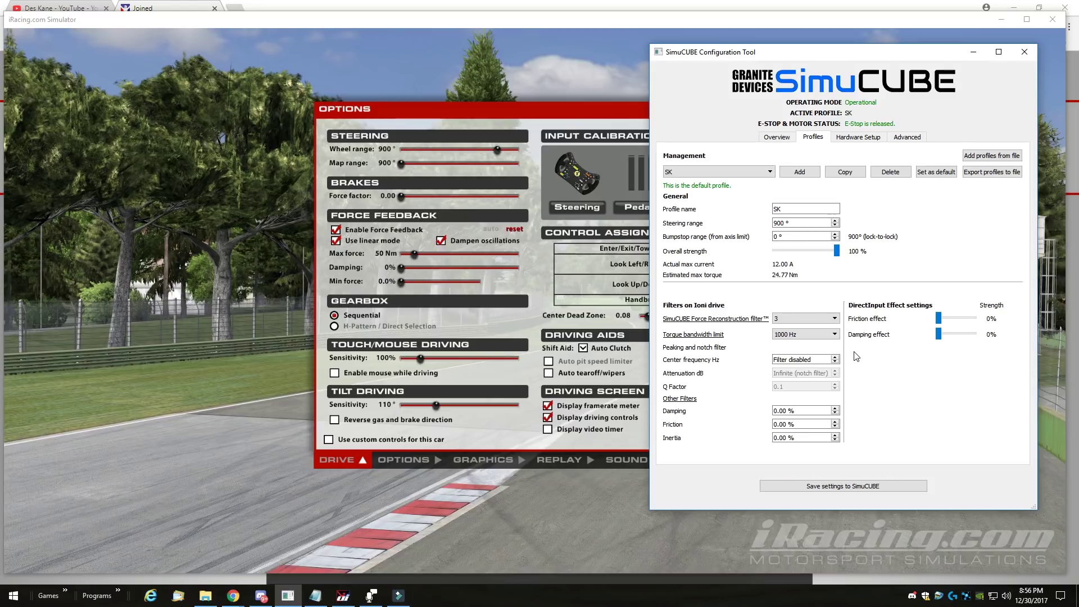
{"action": "left_click", "coordinate": [829, 335]}
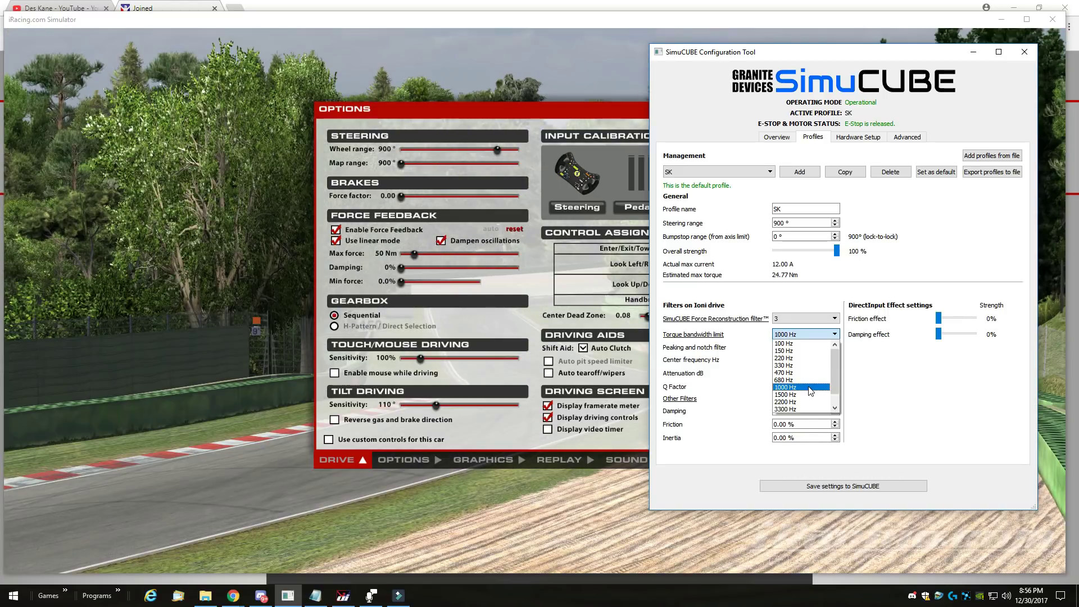
{"action": "left_click", "coordinate": [810, 387]}
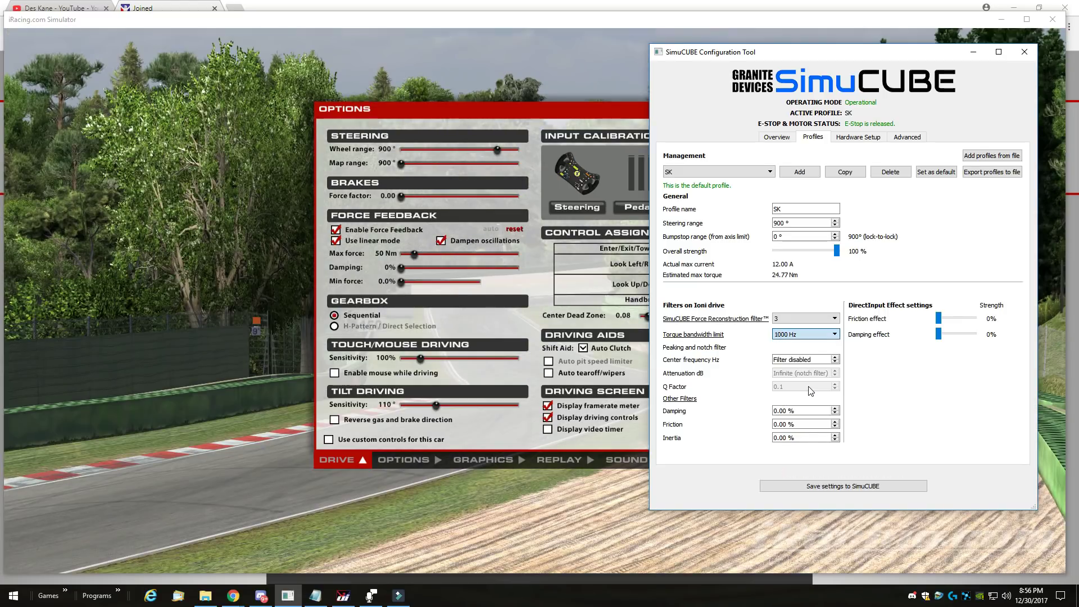